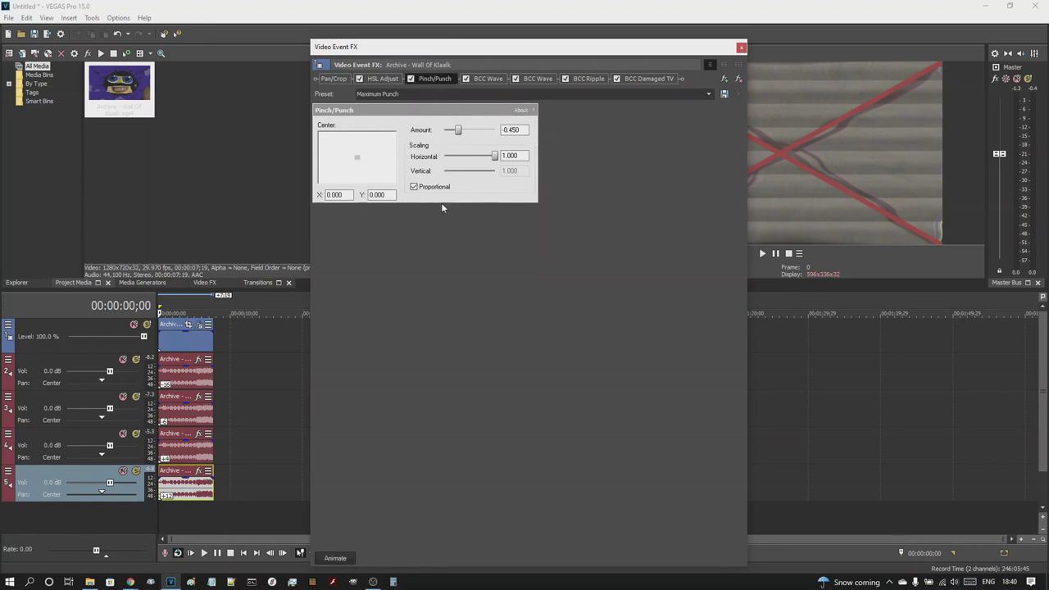
Step: Show the parameters of the first and second BCC Wave effects applied to the video event
{"action": "left_click", "coordinate": [481, 84]}
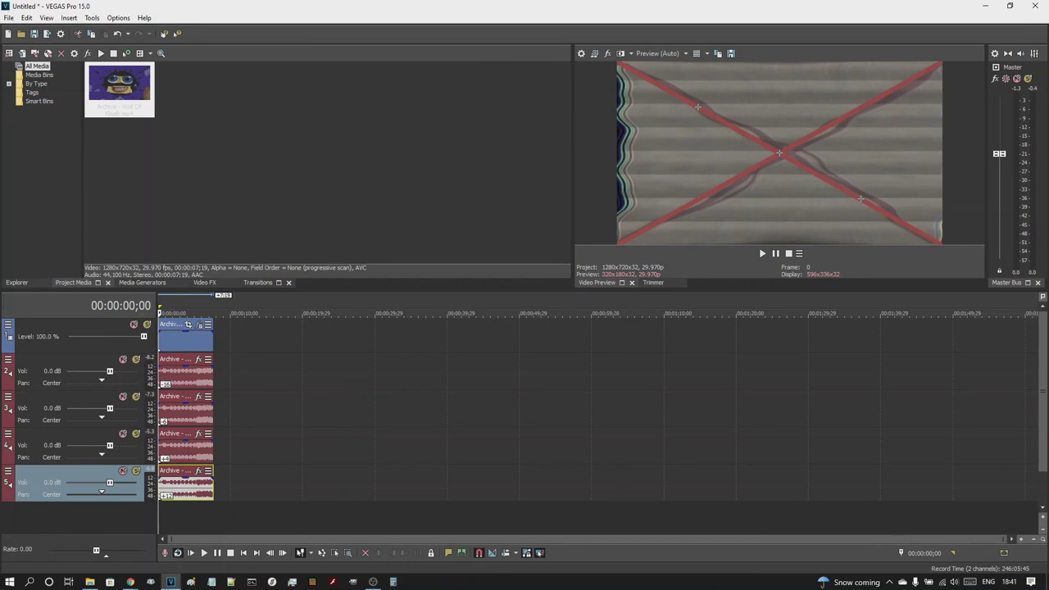
{"action": "mouse_move", "coordinate": [170, 582]}
{"action": "left_click", "coordinate": [173, 524]}
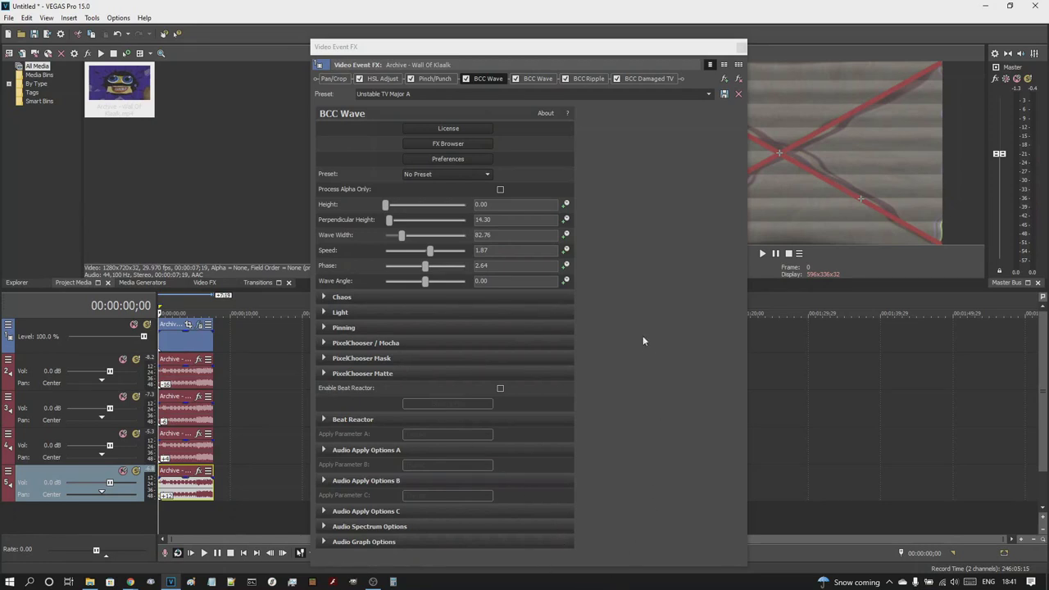
{"action": "left_click", "coordinate": [537, 78]}
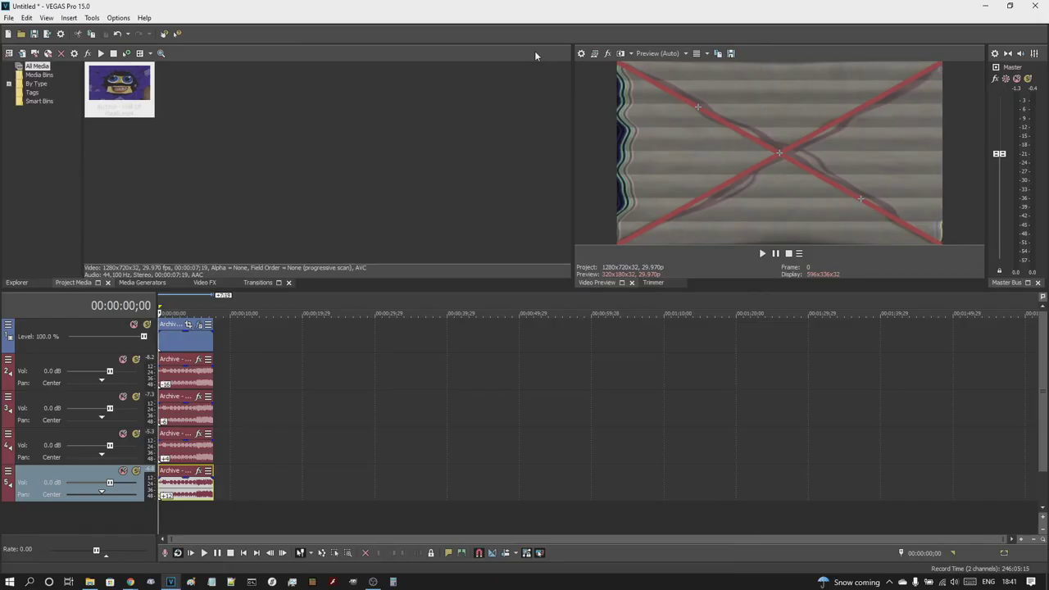
{"action": "mouse_move", "coordinate": [170, 582]}
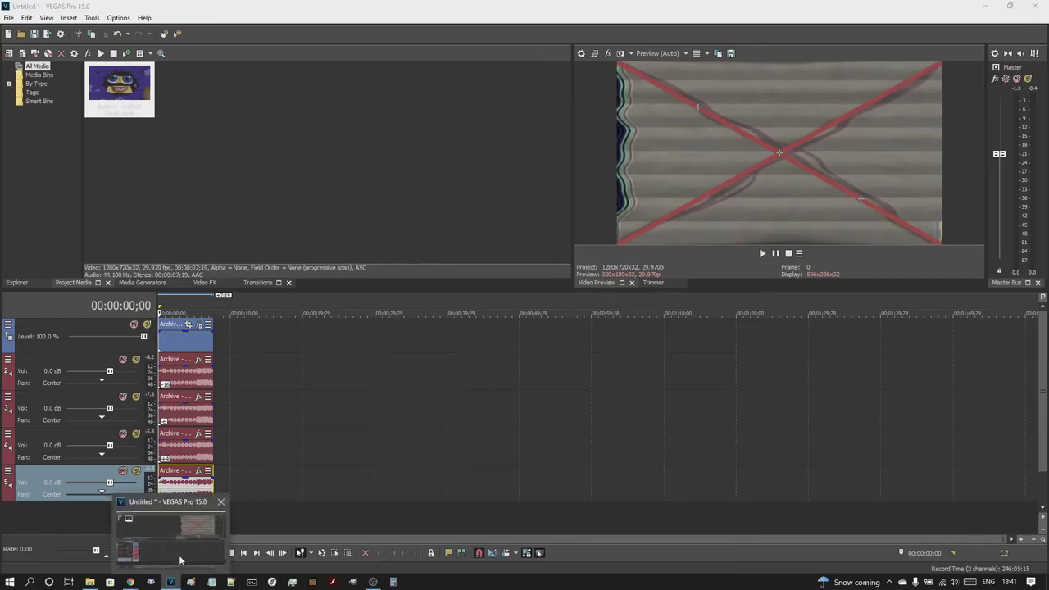
{"action": "left_click", "coordinate": [172, 525]}
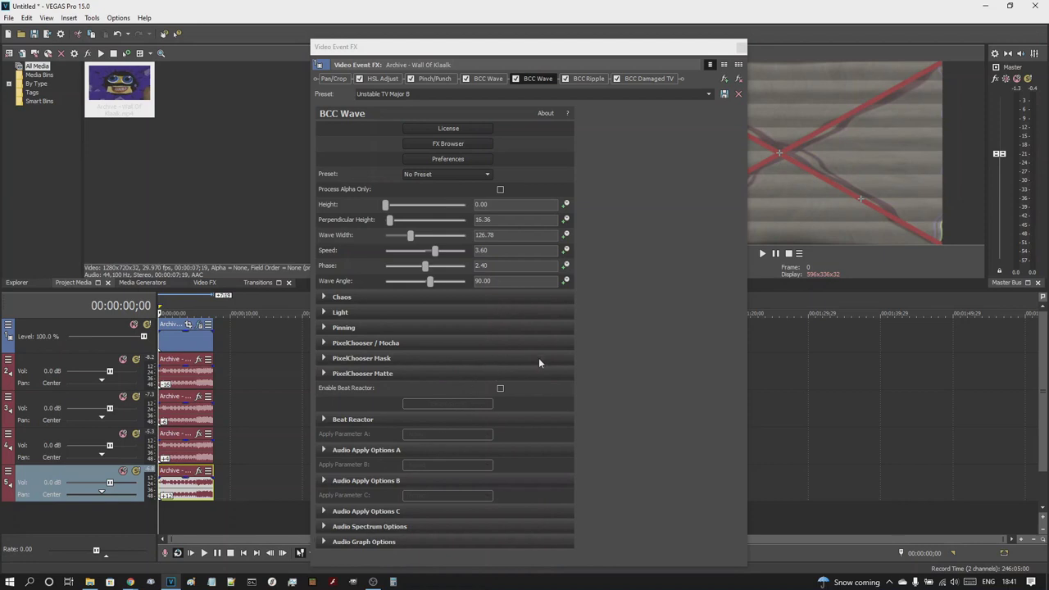
Step: Examine the video event's BCC Ripple parameters and bring up its BCC Damaged TV settings
{"action": "left_click", "coordinate": [596, 79]}
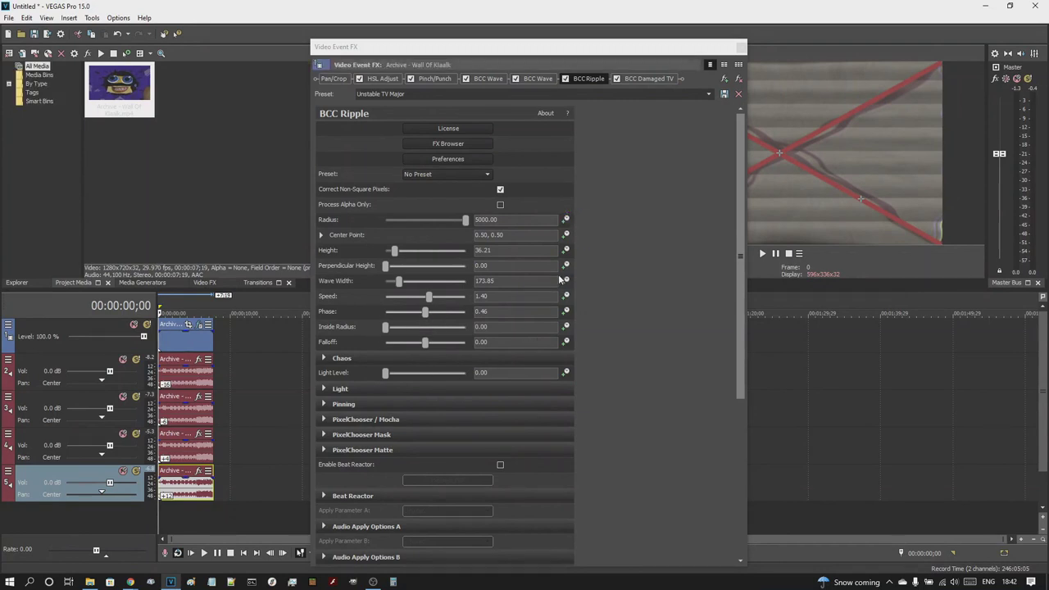
{"action": "scroll", "coordinate": [740, 160], "scroll_direction": "down", "scroll_amount": 4}
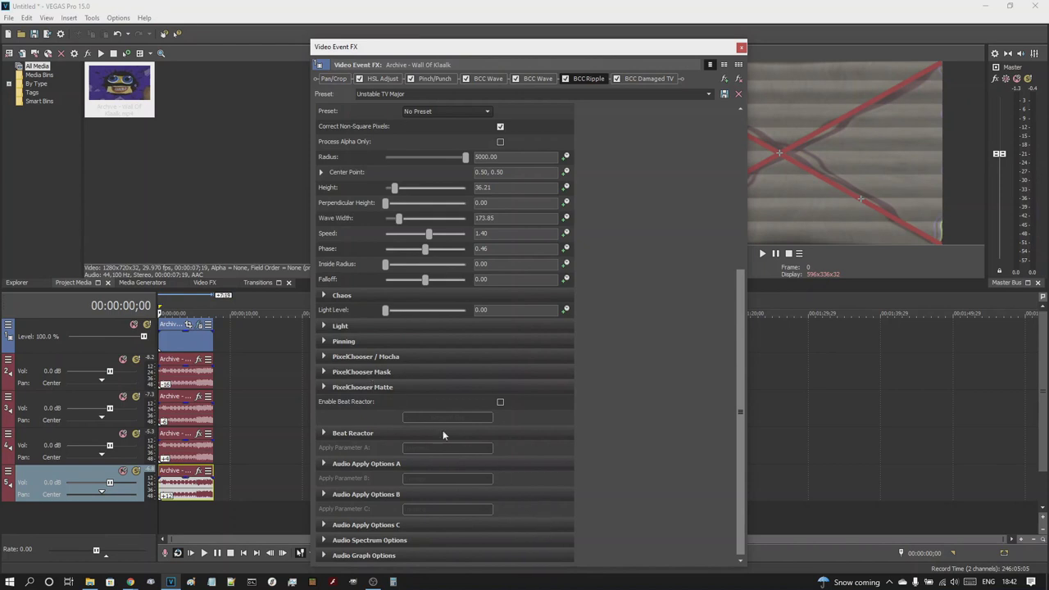
{"action": "left_click", "coordinate": [649, 78]}
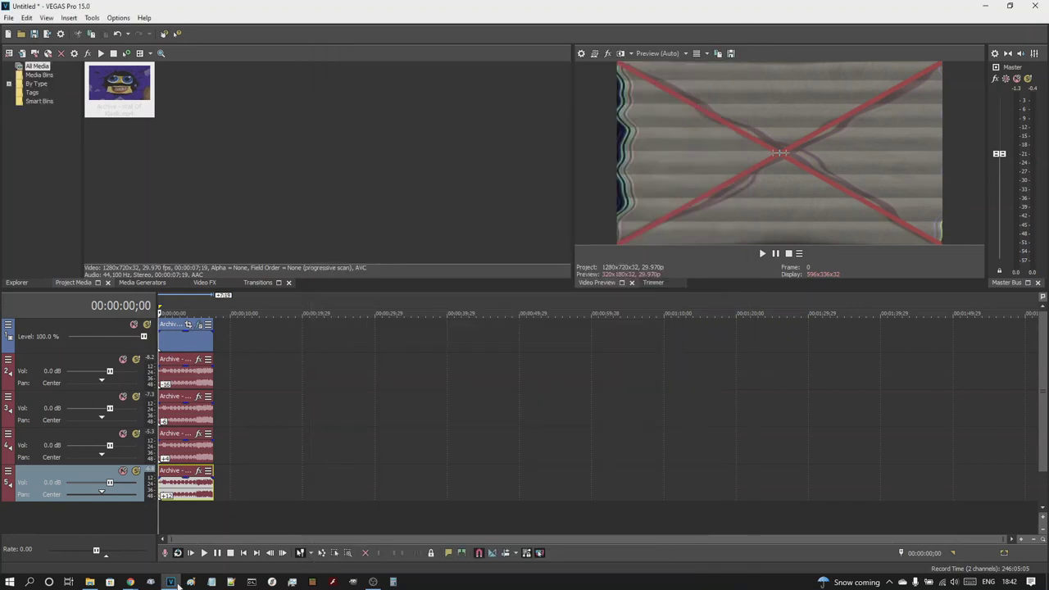
{"action": "mouse_move", "coordinate": [174, 581]}
{"action": "left_click", "coordinate": [172, 533]}
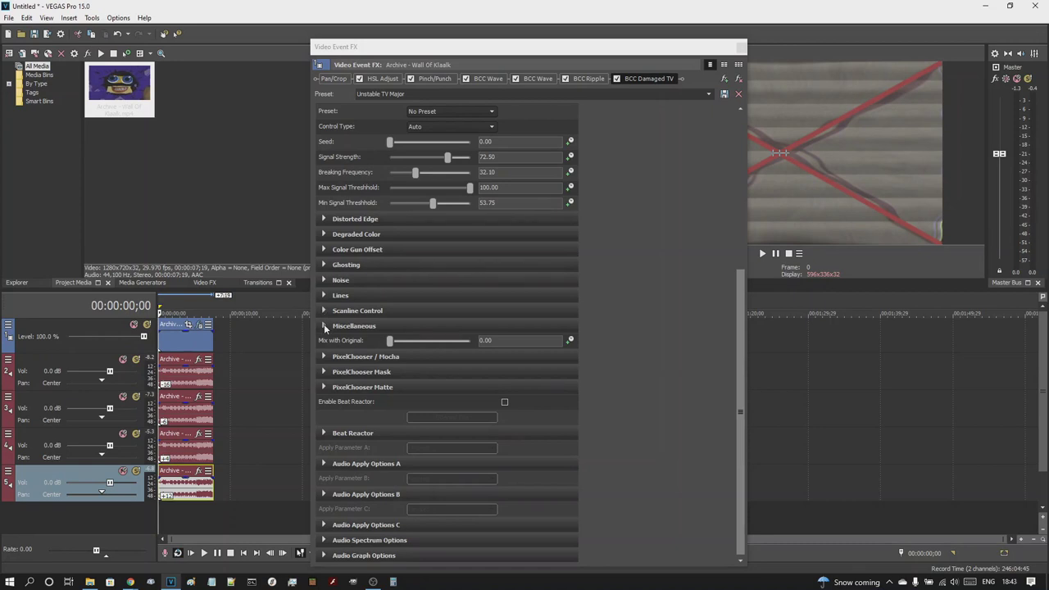
Step: Expand the Distorted Edge, Degraded Color, Color Gun Offset and Ghosting parameters of BCC Damaged TV
{"action": "left_click", "coordinate": [324, 235]}
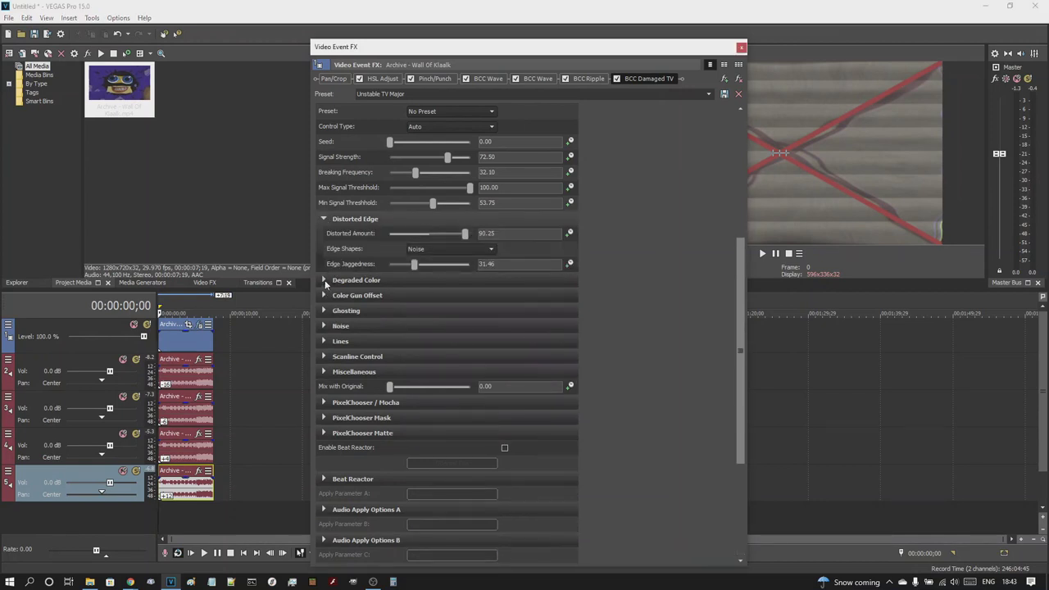
{"action": "left_click", "coordinate": [325, 280]}
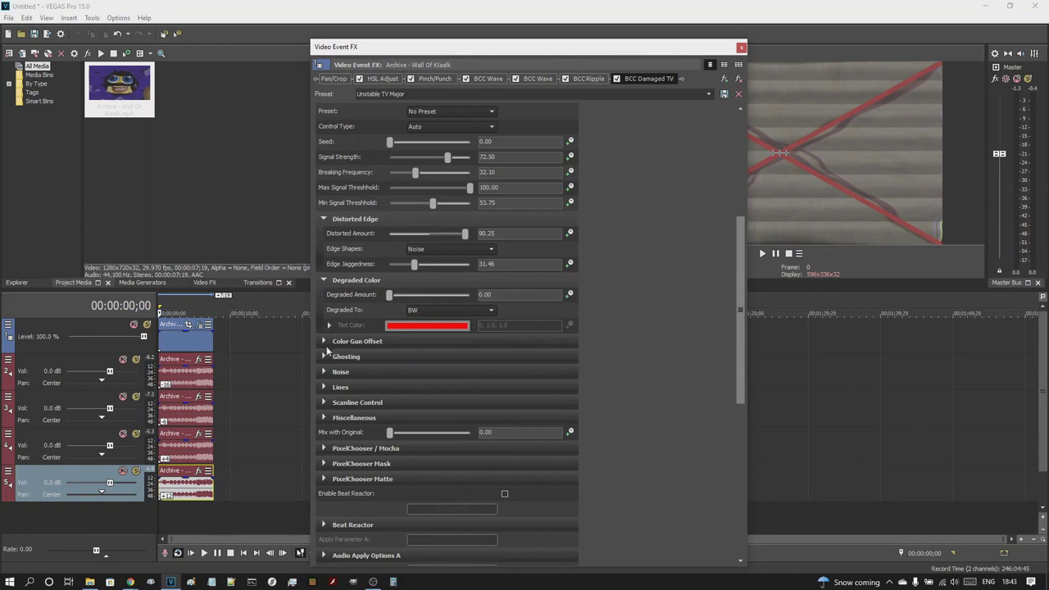
{"action": "left_click", "coordinate": [325, 343]}
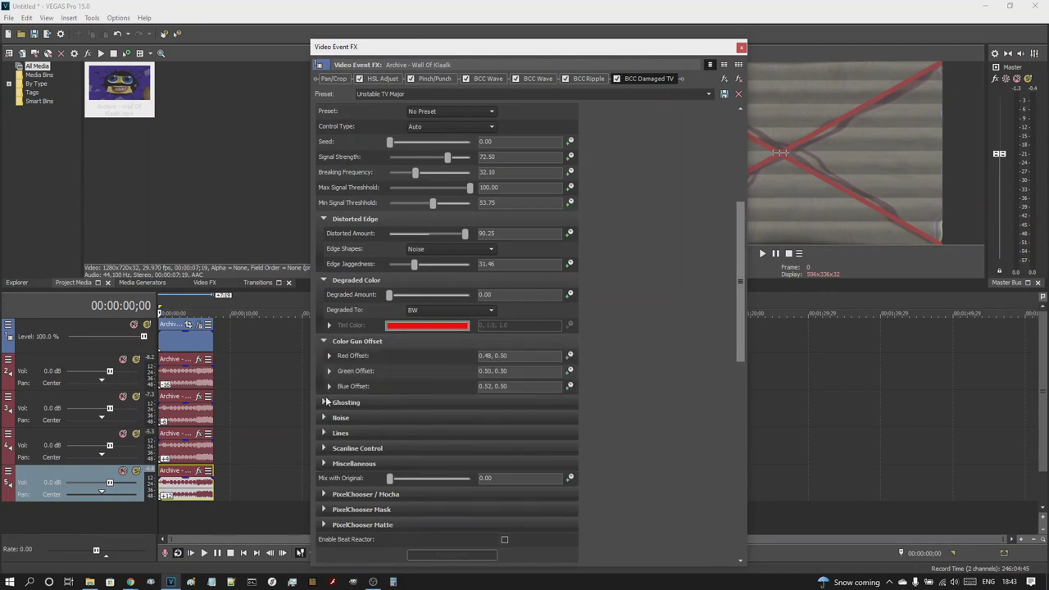
{"action": "left_click", "coordinate": [324, 401]}
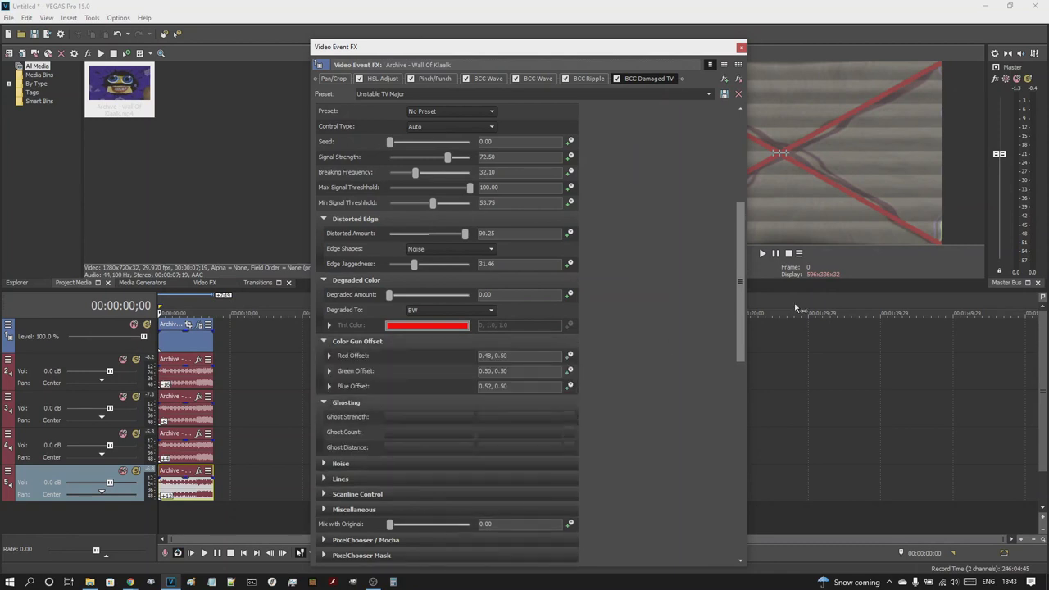
Step: Expand BCC Damaged TV's Noise, Lines, Scanline Control and Miscellaneous parameters to review them, and close the video event effects
{"action": "left_click_drag", "start_coordinate": [746, 275], "coordinate": [735, 496]}
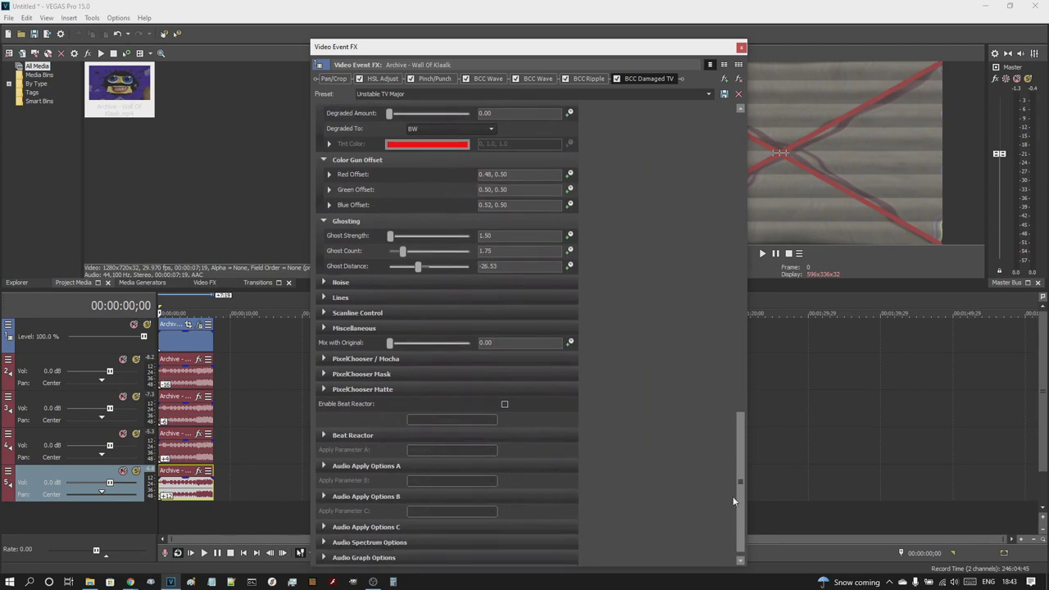
{"action": "left_click", "coordinate": [324, 282]}
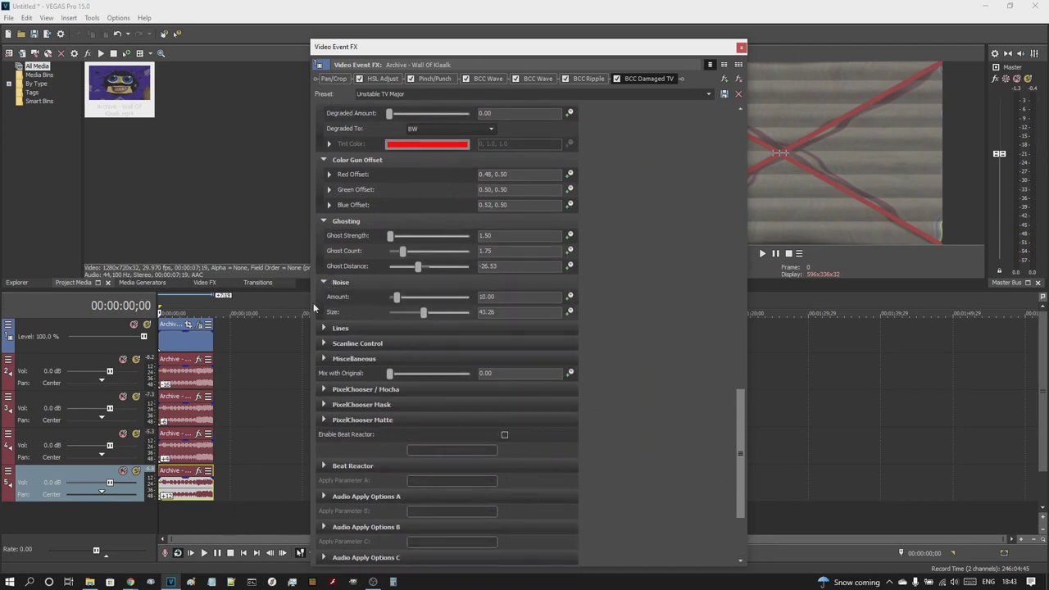
{"action": "left_click", "coordinate": [324, 328]}
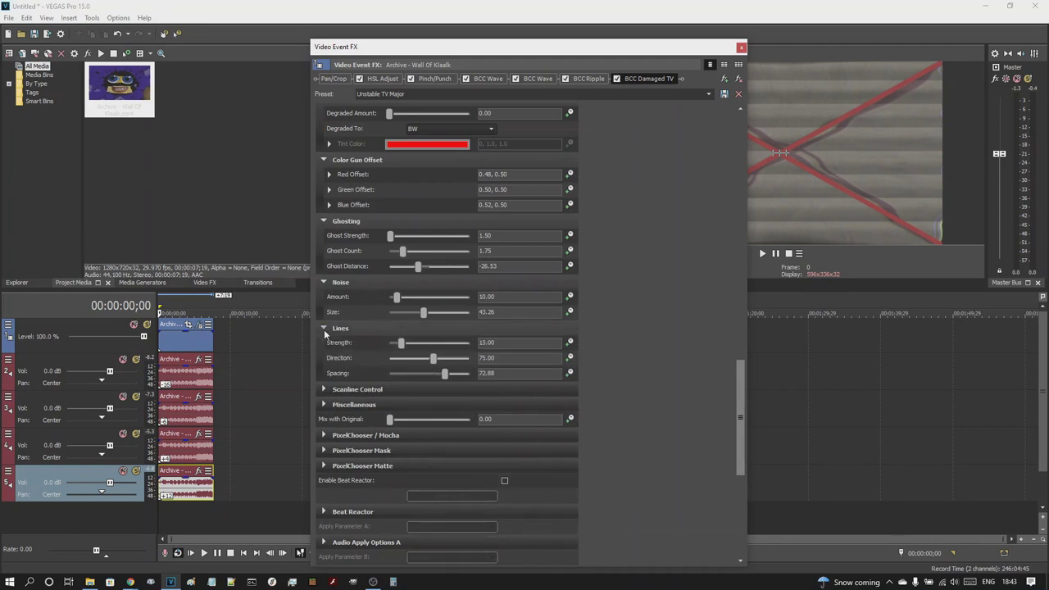
{"action": "left_click", "coordinate": [324, 389]}
{"action": "left_click", "coordinate": [324, 464]}
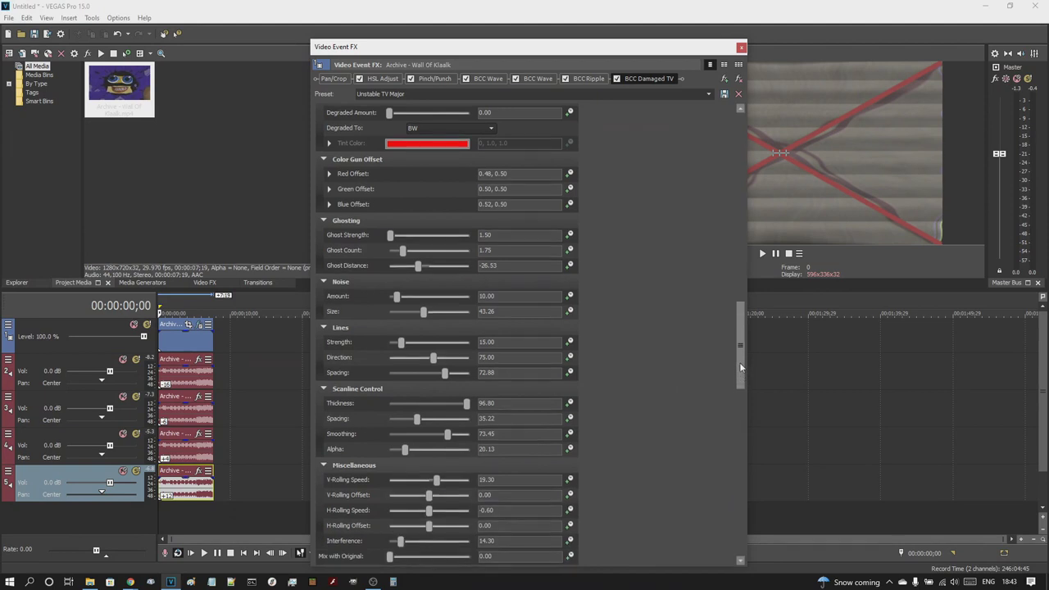
{"action": "left_click_drag", "start_coordinate": [740, 373], "coordinate": [719, 539]}
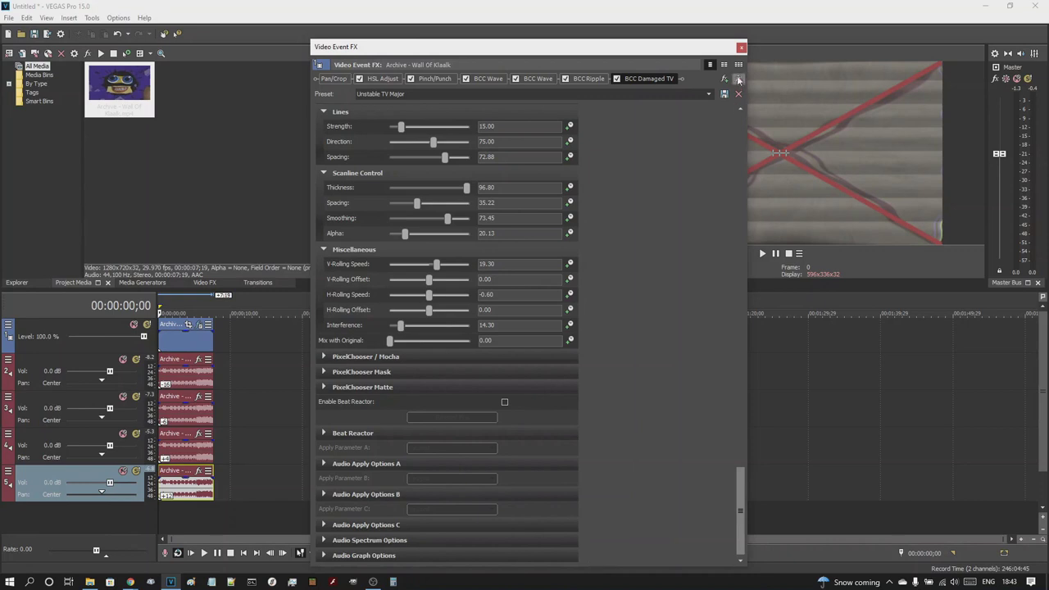
{"action": "left_click", "coordinate": [741, 47]}
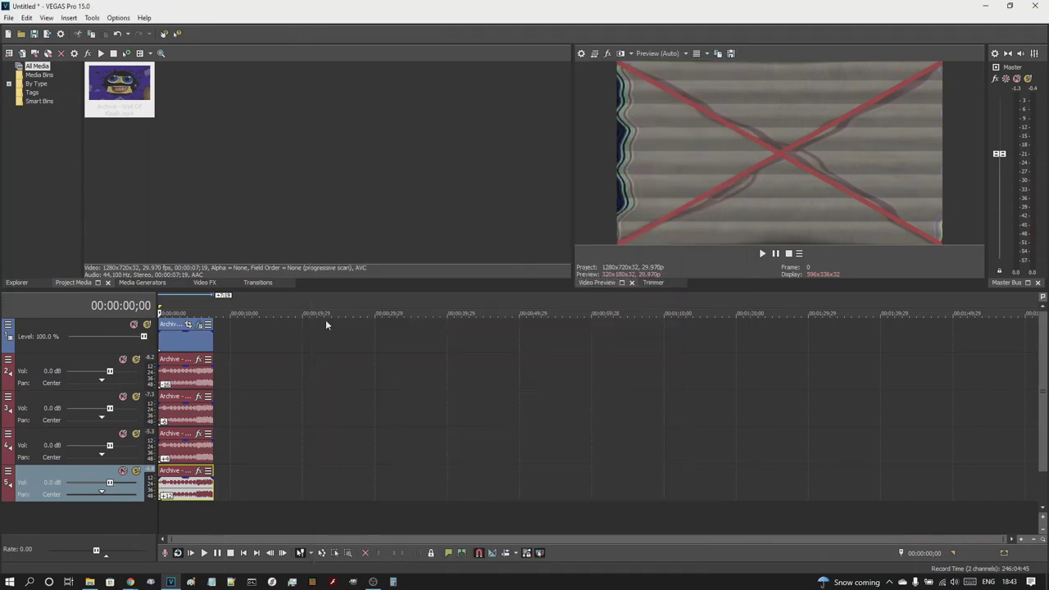
Step: Check the pitch shift settings in the properties of the audio events on tracks 2 and 3
{"action": "right_click", "coordinate": [193, 377]}
{"action": "left_click", "coordinate": [248, 566]}
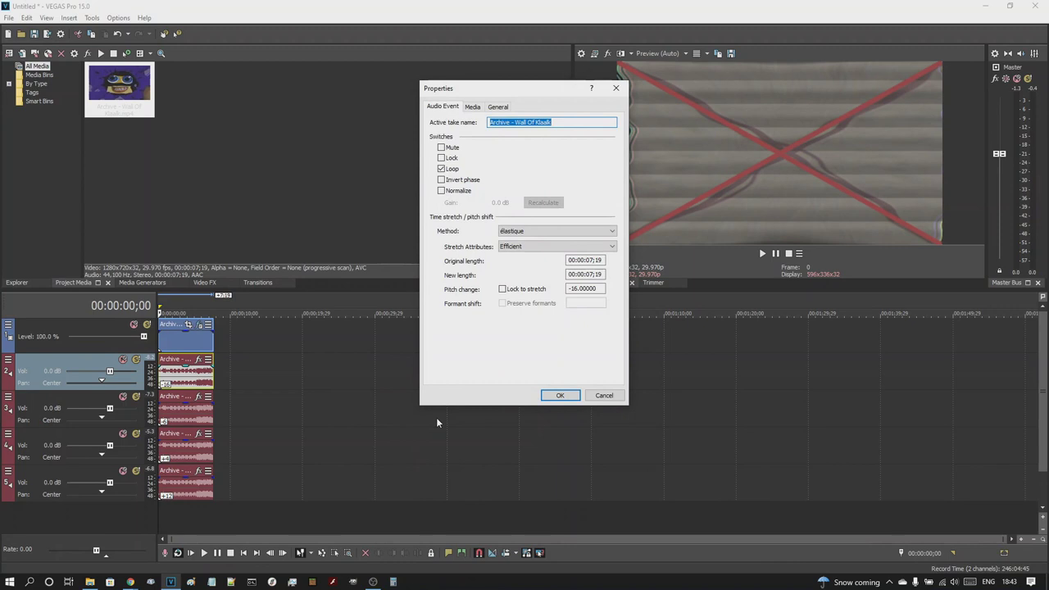
{"action": "left_click", "coordinate": [561, 396]}
{"action": "right_click", "coordinate": [202, 413]}
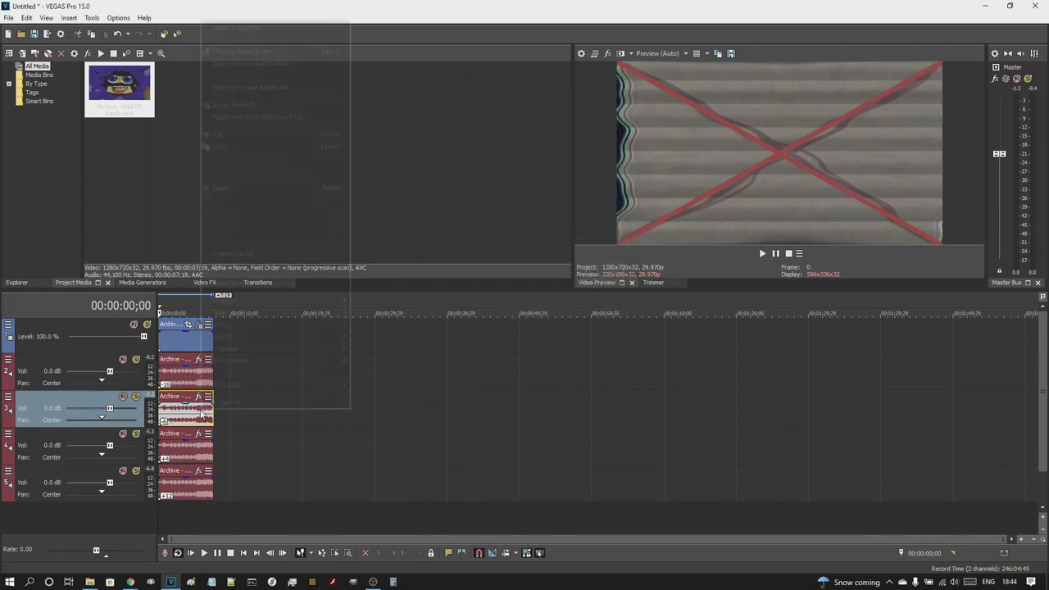
{"action": "left_click", "coordinate": [221, 403]}
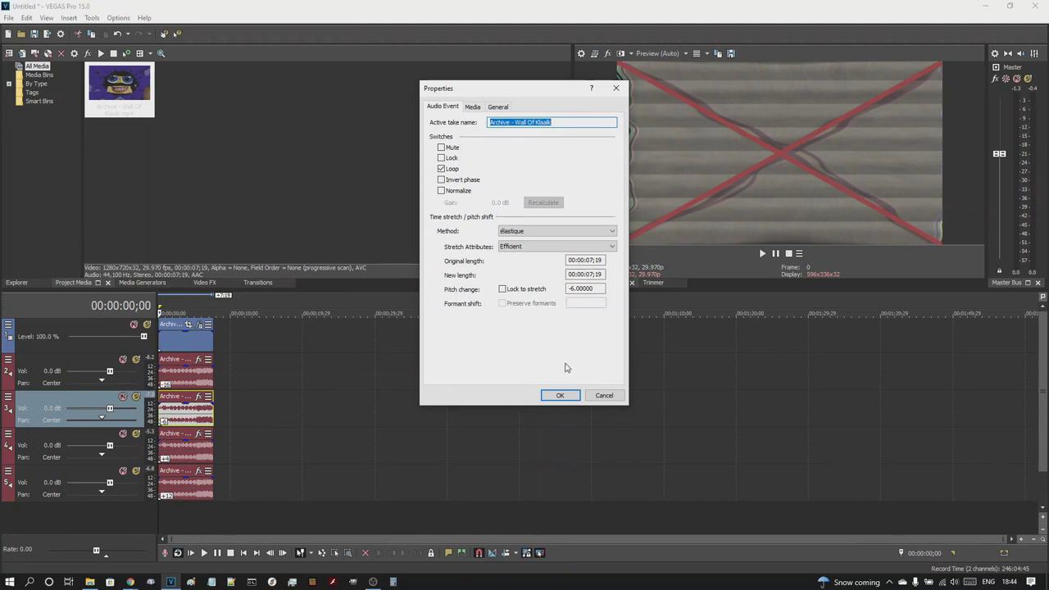
{"action": "left_click", "coordinate": [559, 395]}
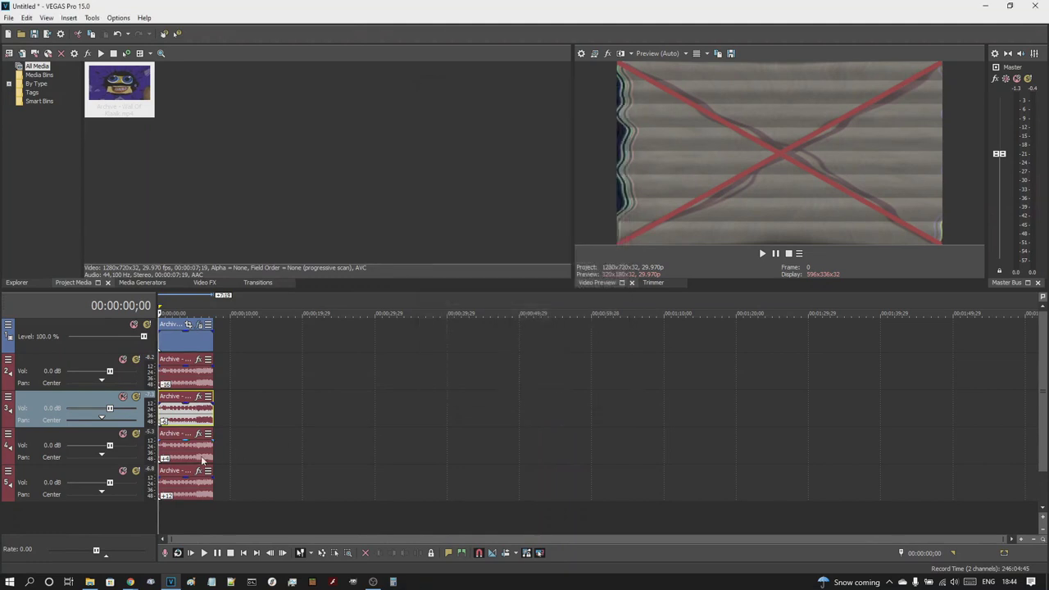
Step: Check the pitch shift settings in the properties of the audio events on tracks 4 and 5
{"action": "right_click", "coordinate": [202, 453]}
{"action": "left_click", "coordinate": [221, 451]}
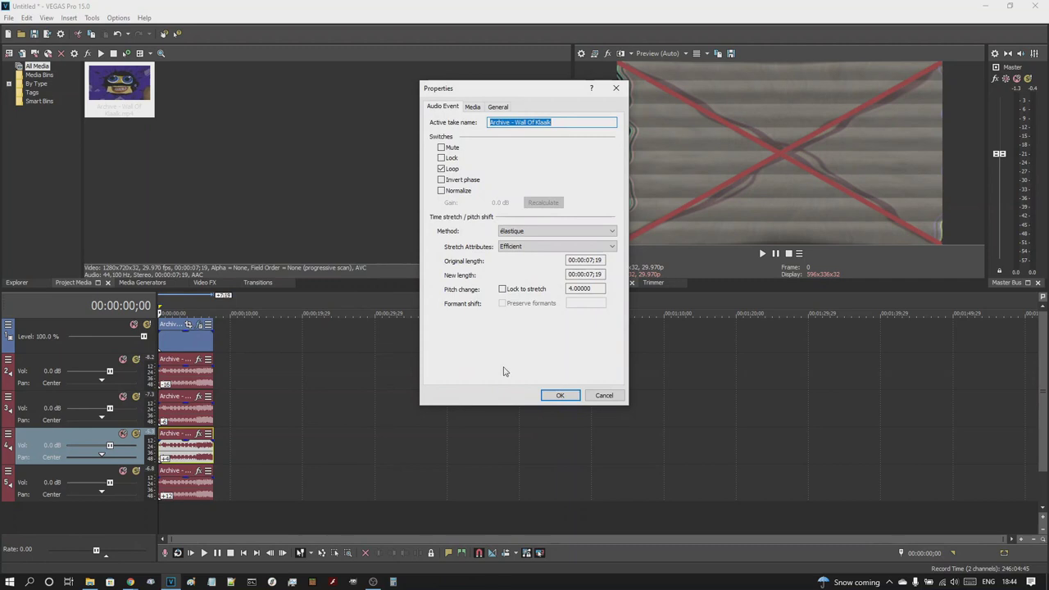
{"action": "left_click", "coordinate": [559, 394]}
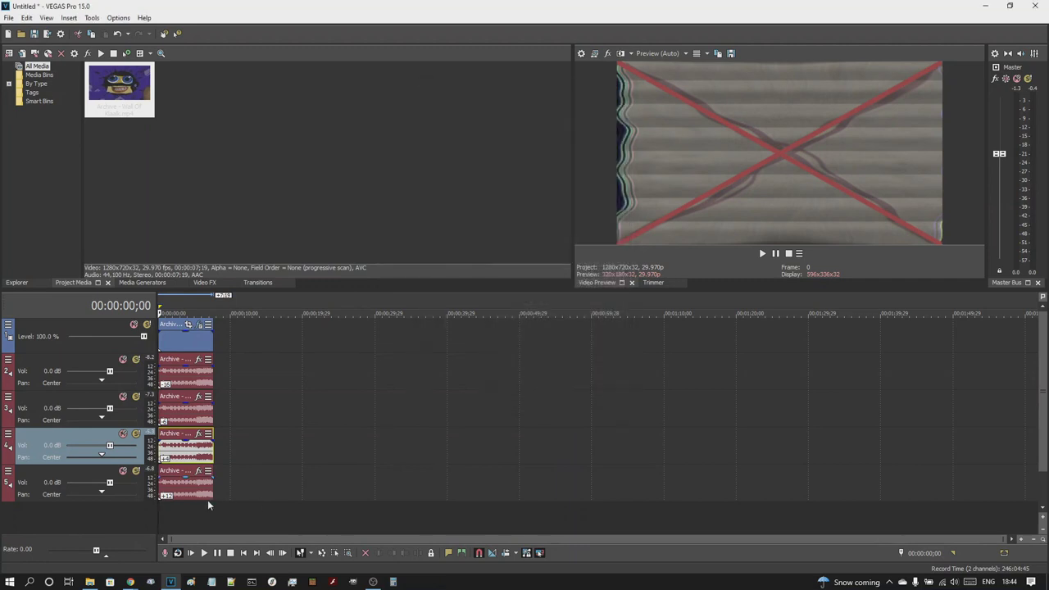
{"action": "right_click", "coordinate": [197, 493]}
{"action": "left_click", "coordinate": [212, 484]}
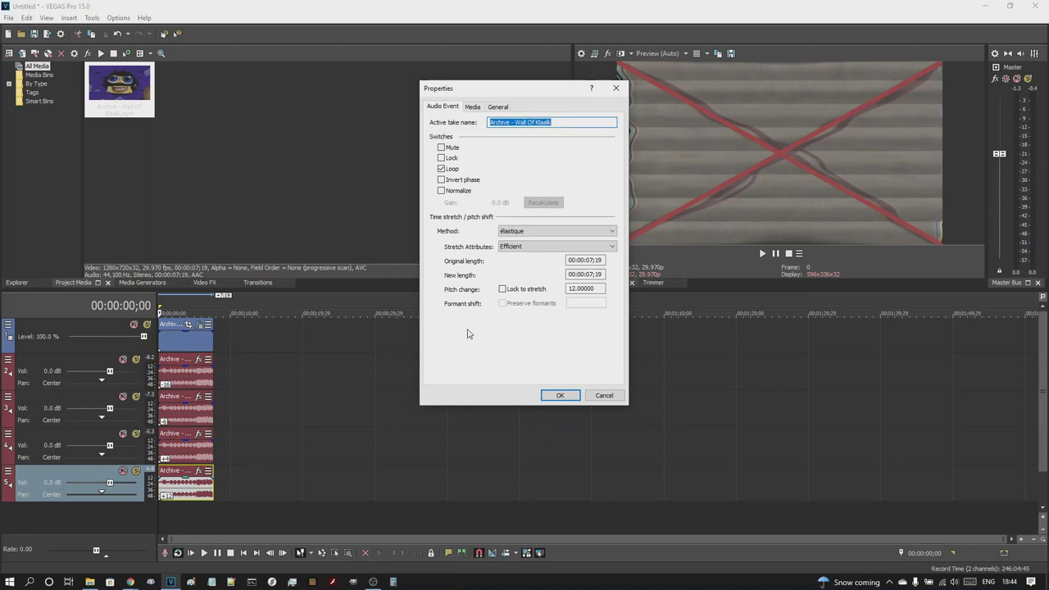
{"action": "left_click", "coordinate": [557, 397]}
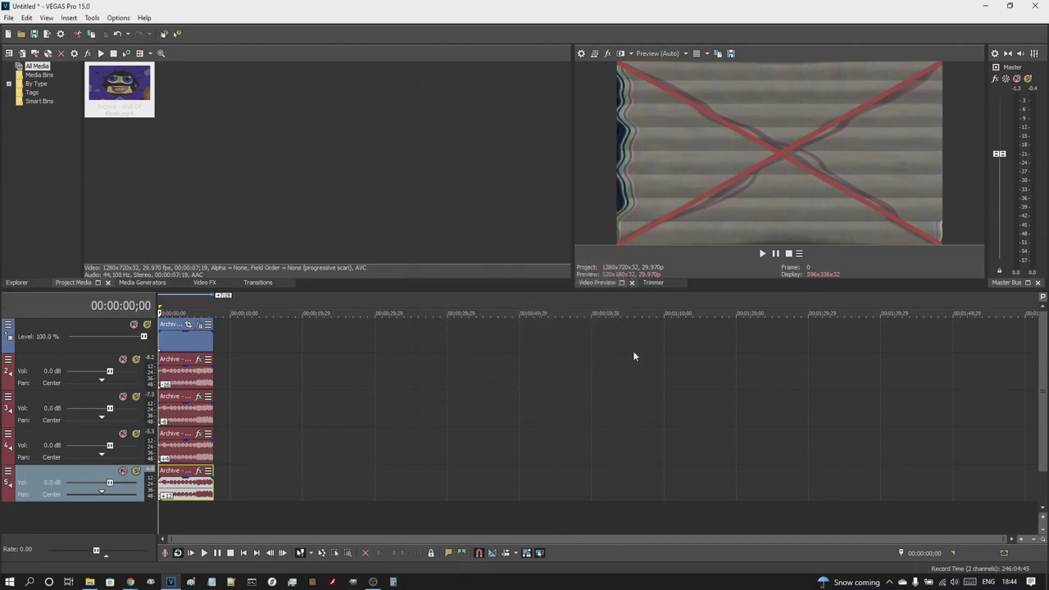
Step: Play the project from the start of the timeline to preview the combined video and audio effects
{"action": "left_click", "coordinate": [762, 253]}
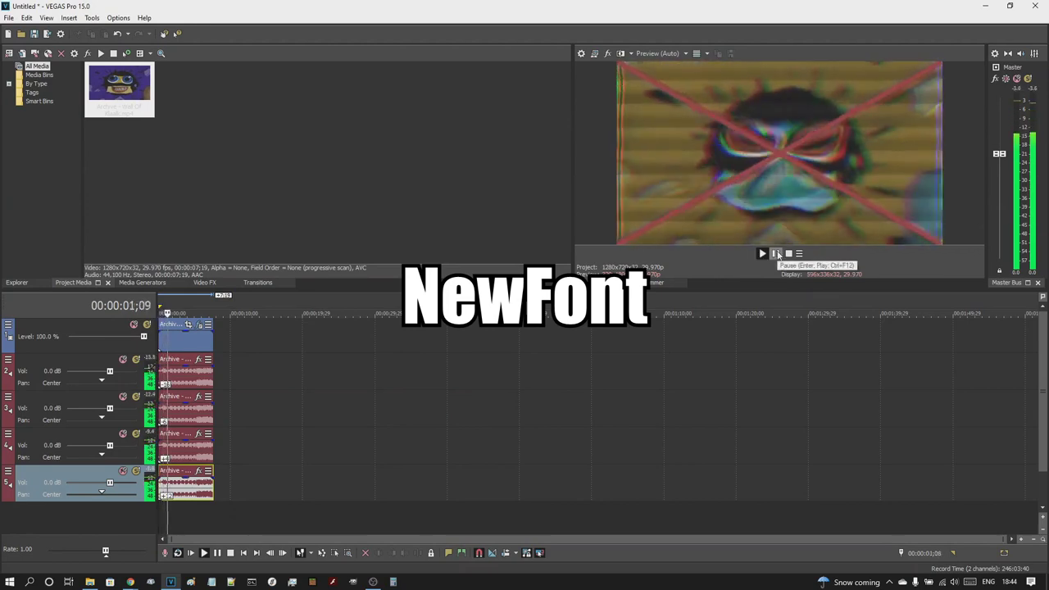